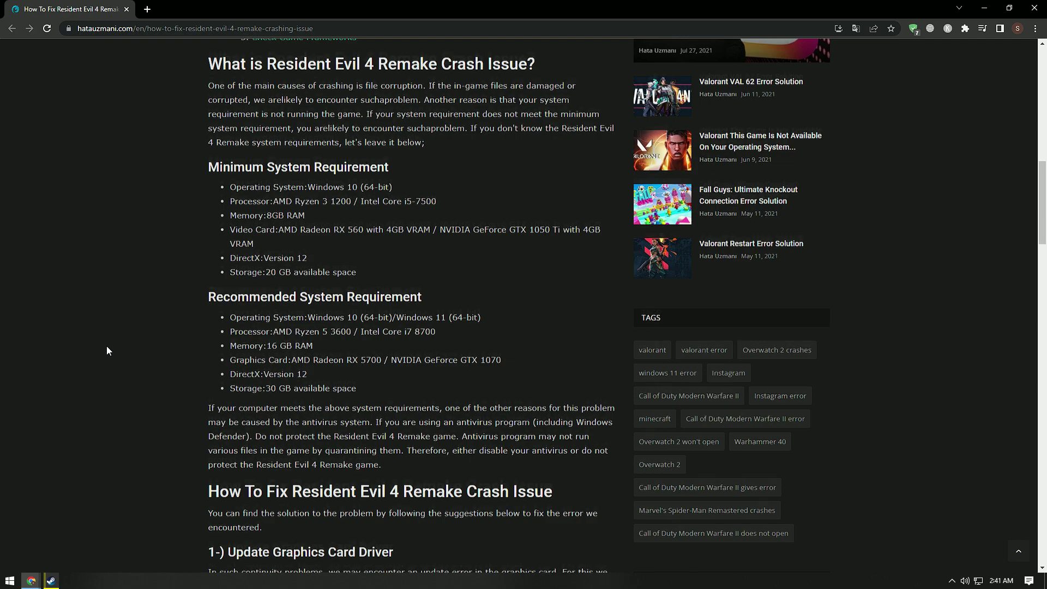
Step: Open the GeForce Experience download page linked in the article's Nvidia driver instructions, and close it to return to the article
{"action": "scroll", "coordinate": [108, 350], "scroll_direction": "down", "scroll_amount": 7}
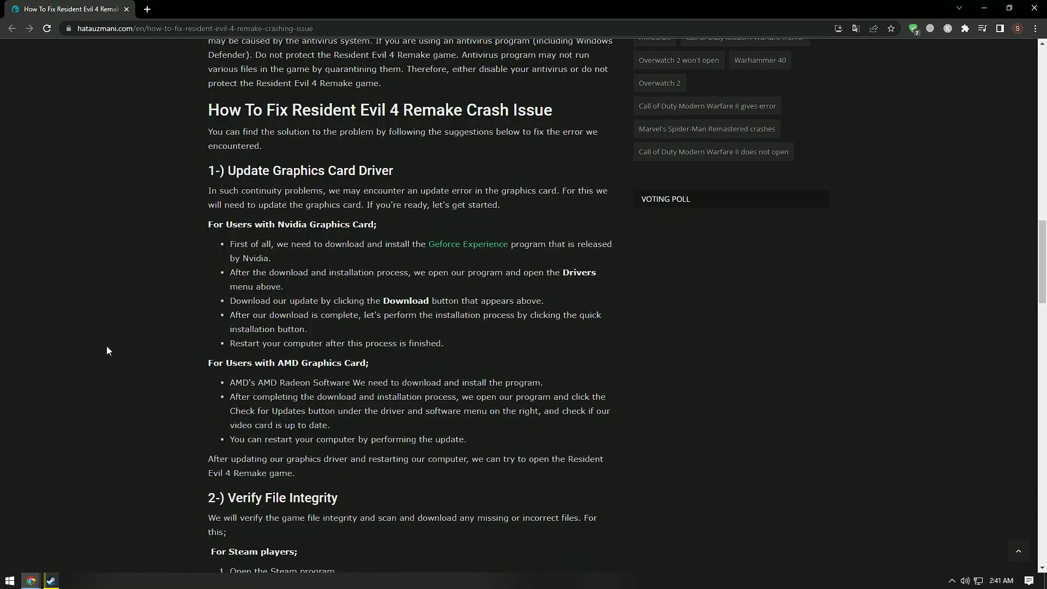
{"action": "scroll", "coordinate": [107, 349], "scroll_direction": "down", "scroll_amount": 2}
{"action": "scroll", "coordinate": [107, 349], "scroll_direction": "up", "scroll_amount": 2}
{"action": "left_click", "coordinate": [450, 251]}
{"action": "left_click", "coordinate": [184, 16]}
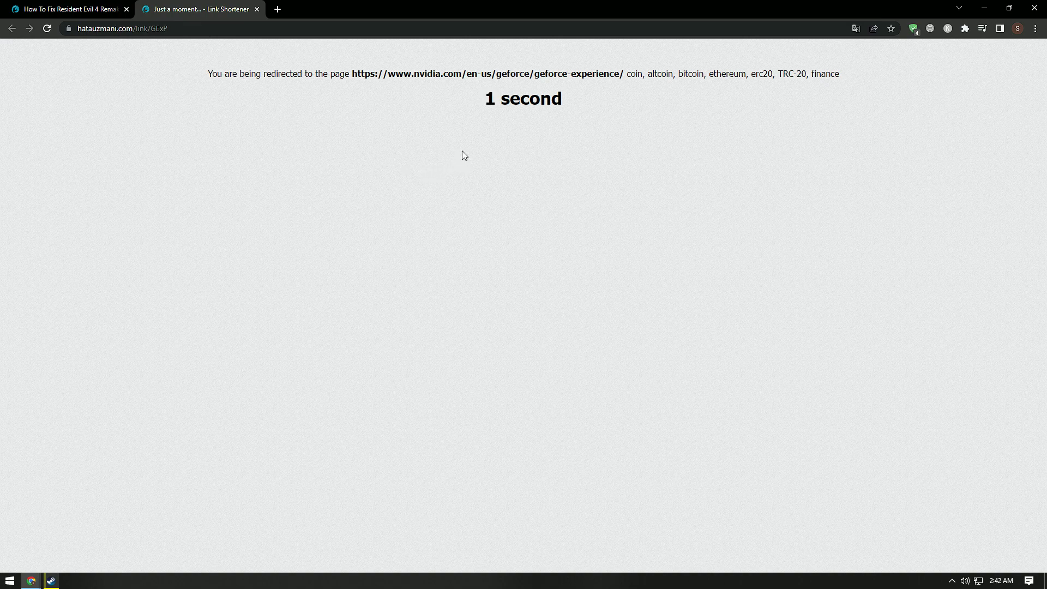
{"action": "left_click", "coordinate": [527, 86]}
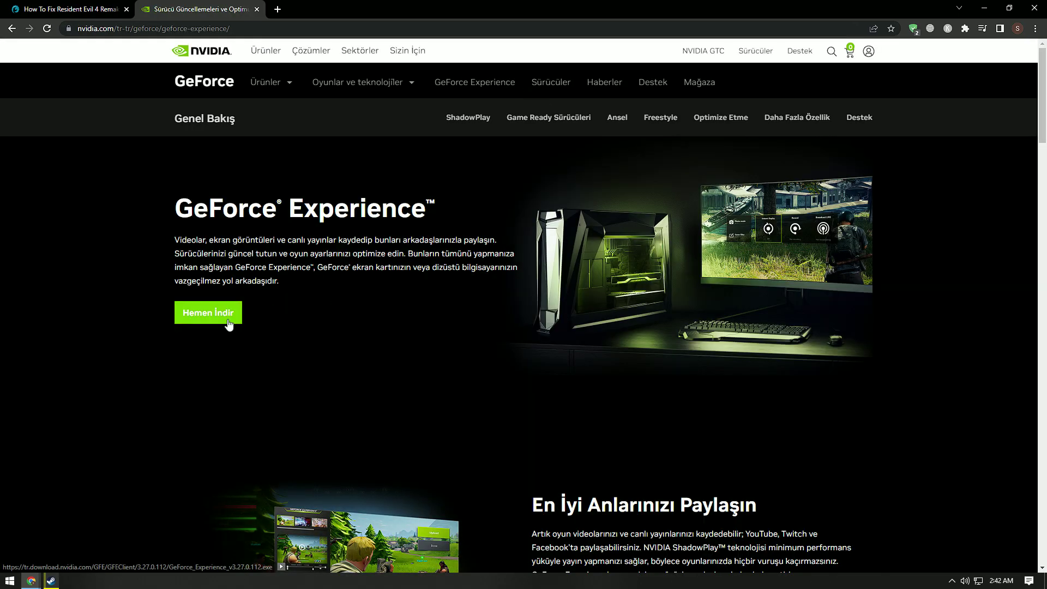
{"action": "left_click", "coordinate": [229, 324]}
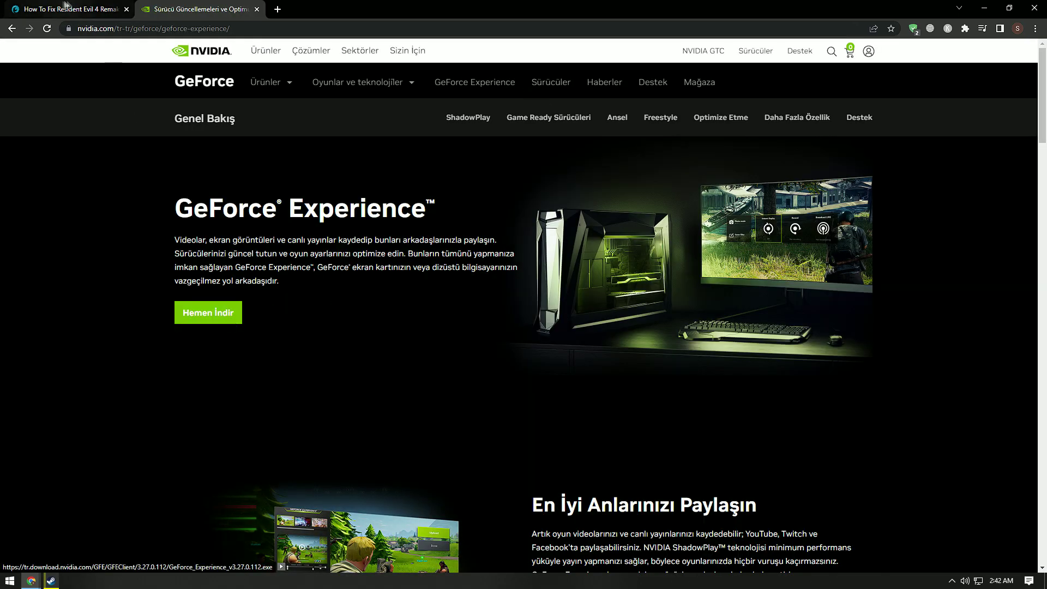
{"action": "key", "text": "ctrl+w"}
Step: Switch to Steam and view the Local Files properties of Counter-Strike: Global Offensive, where game file integrity can be verified
{"action": "scroll", "coordinate": [146, 291], "scroll_direction": "down", "scroll_amount": 7}
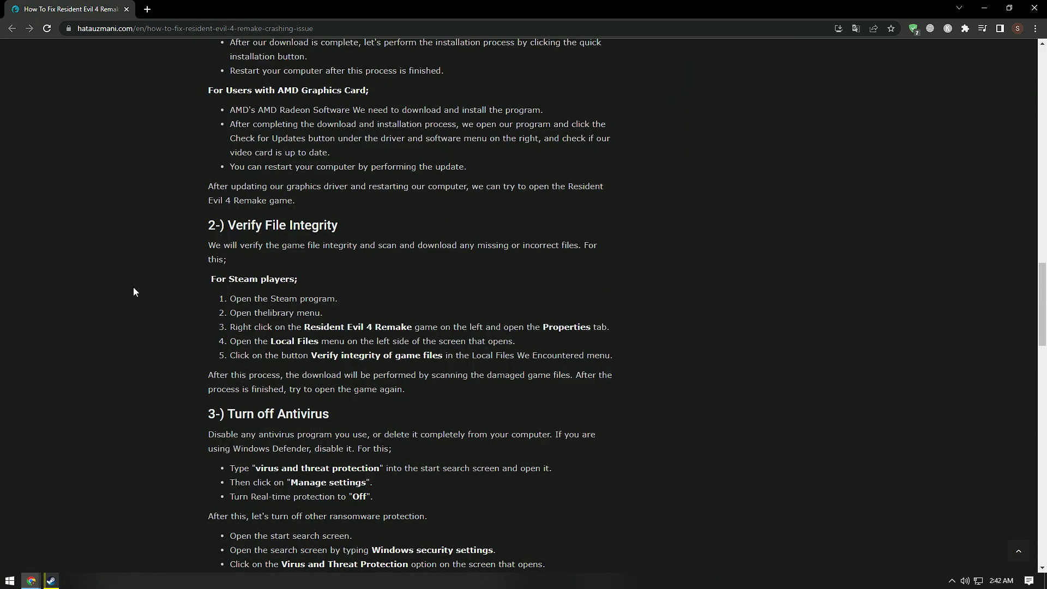
{"action": "scroll", "coordinate": [133, 292], "scroll_direction": "down", "scroll_amount": 1}
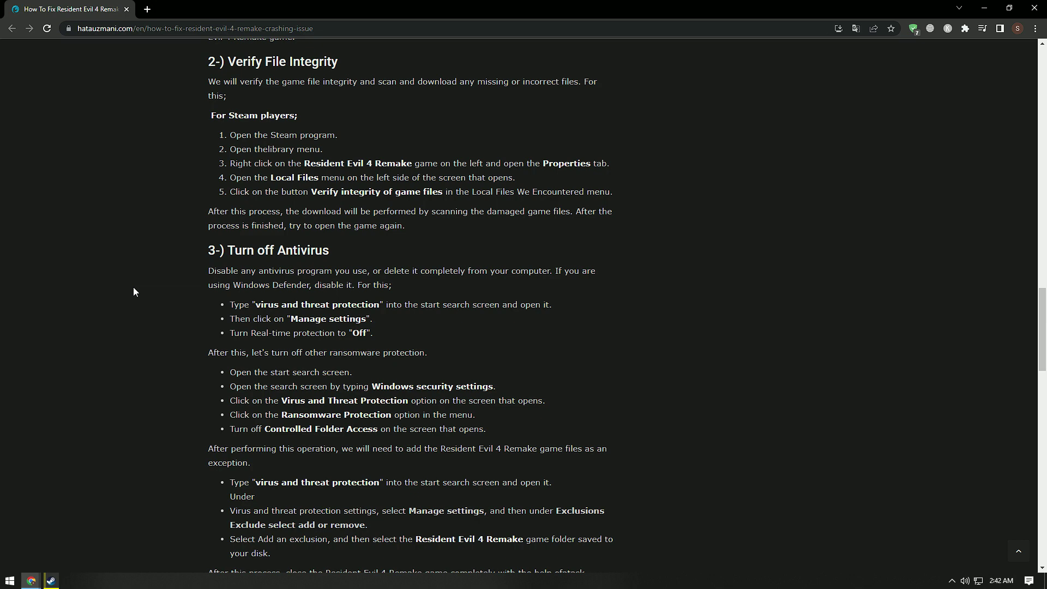
{"action": "left_click", "coordinate": [51, 580]}
{"action": "left_click", "coordinate": [259, 119]}
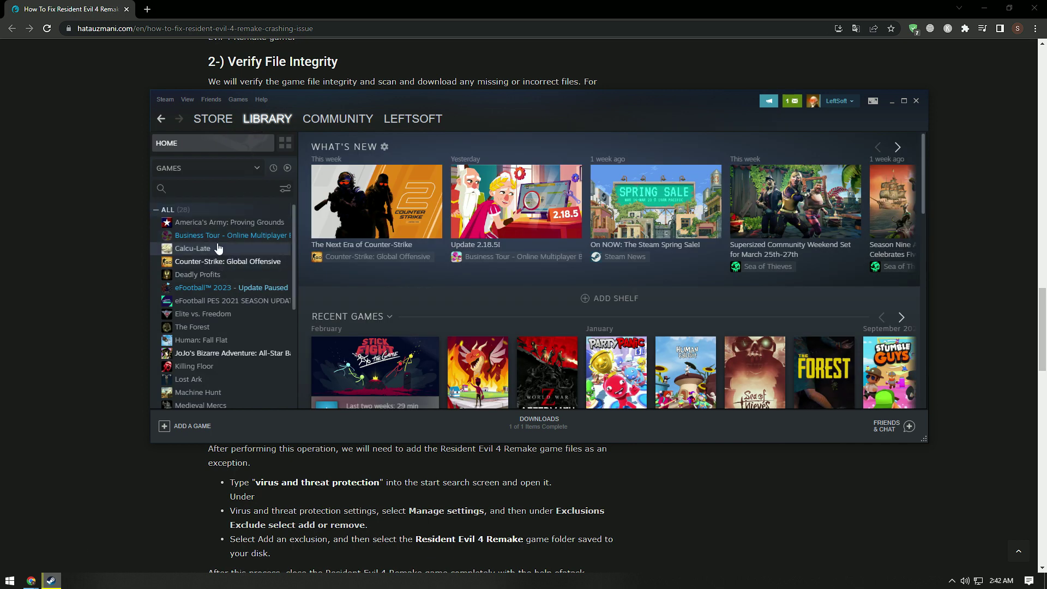
{"action": "left_click", "coordinate": [214, 263]}
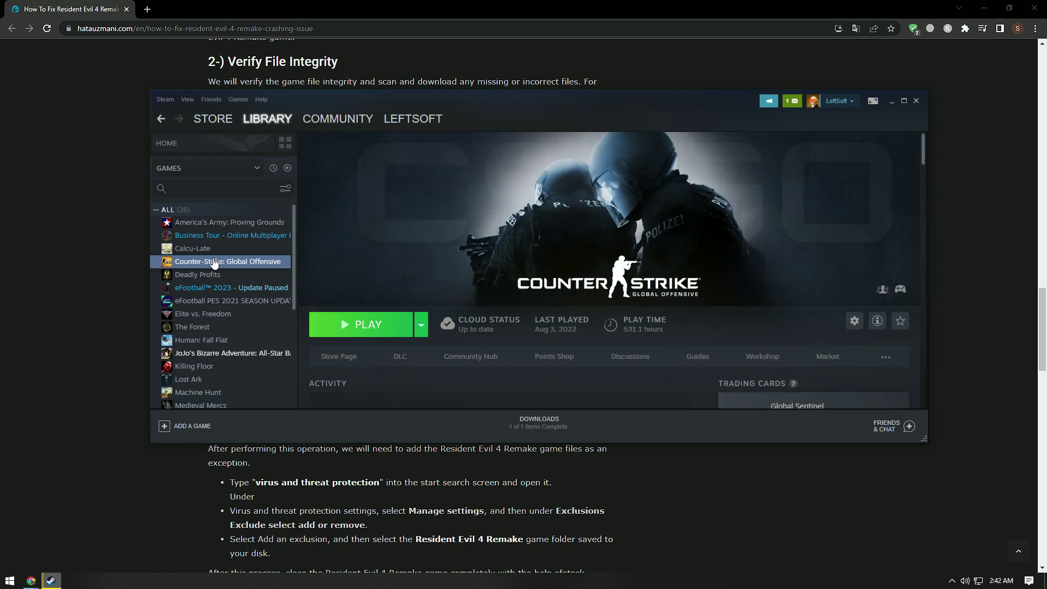
{"action": "right_click", "coordinate": [213, 259]}
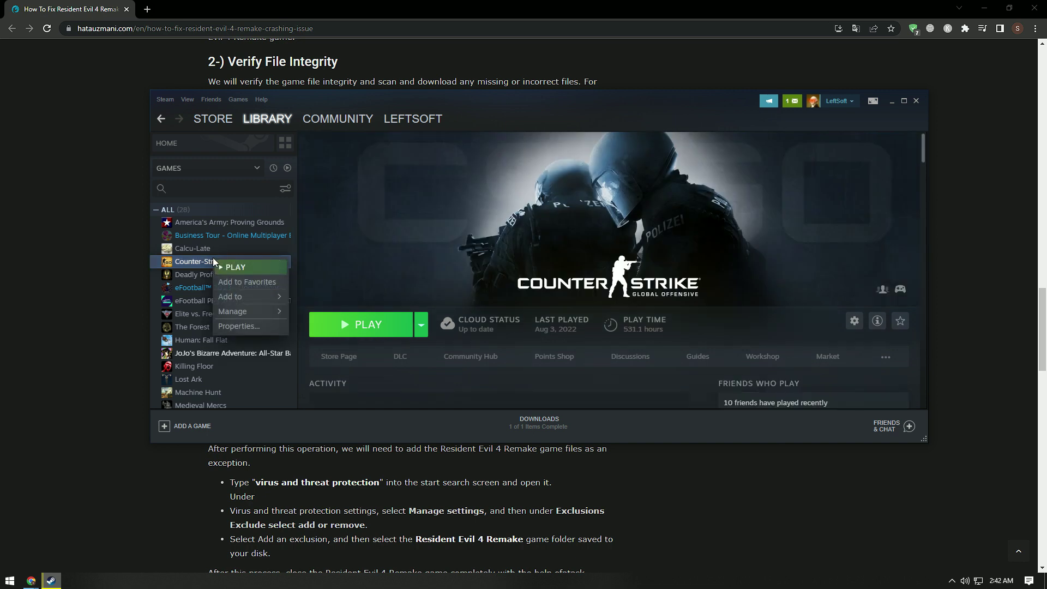
{"action": "left_click", "coordinate": [260, 326]}
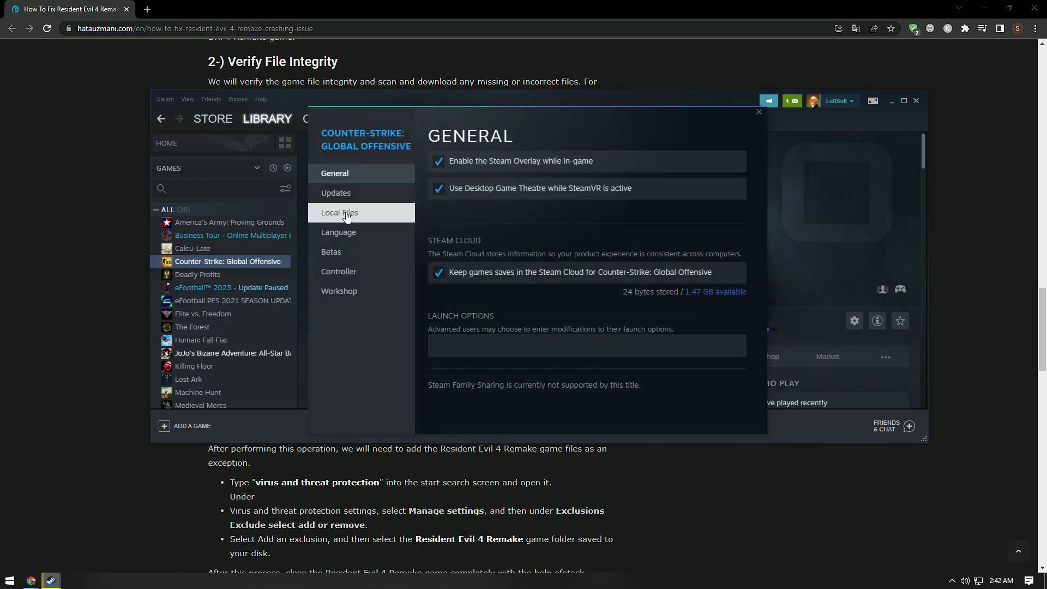
{"action": "left_click", "coordinate": [347, 216]}
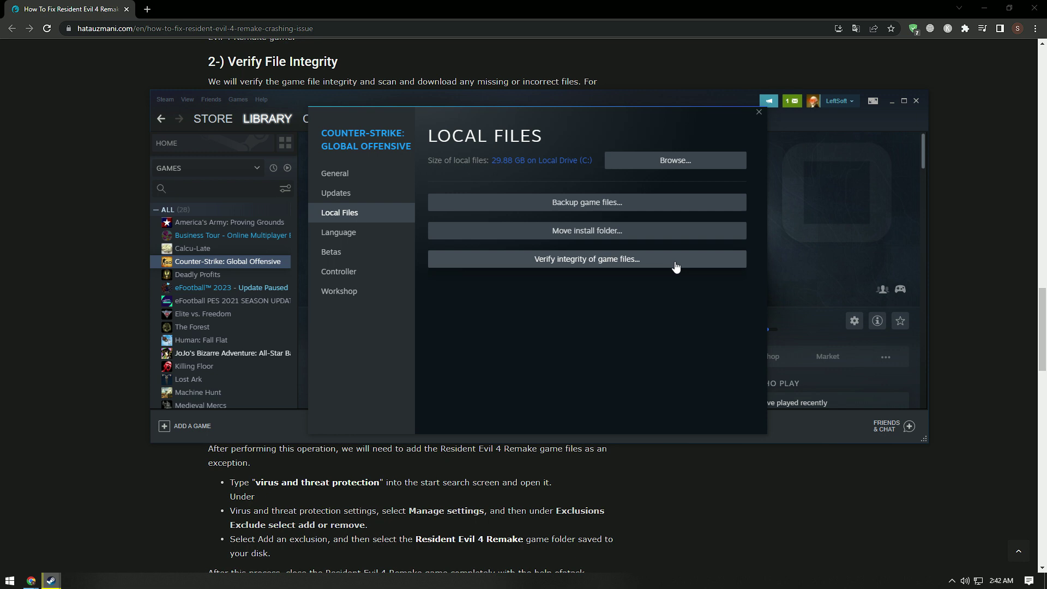
{"action": "left_click", "coordinate": [759, 112]}
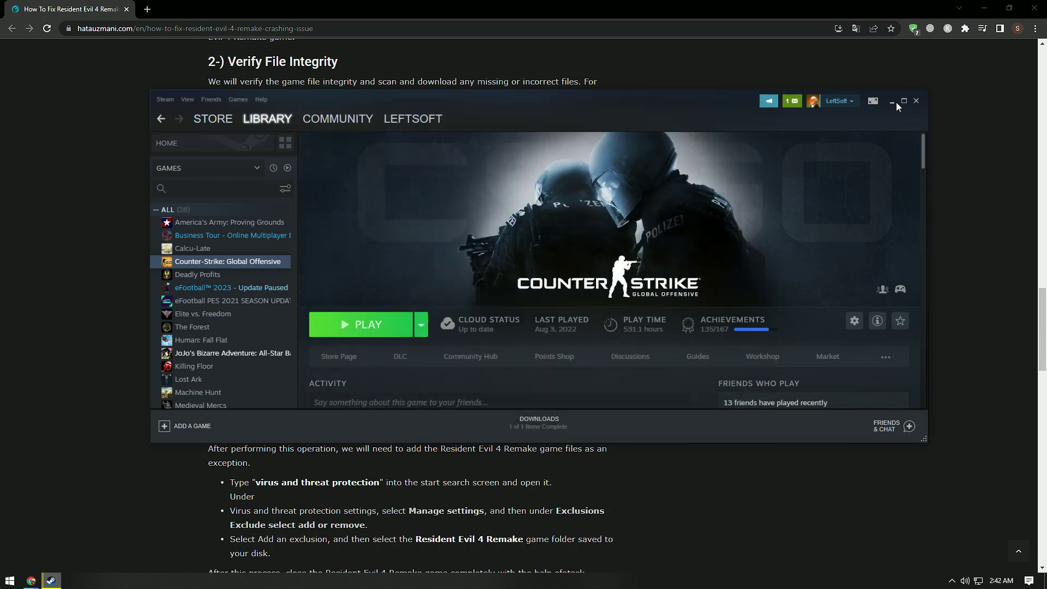
{"action": "left_click", "coordinate": [895, 103]}
Step: Open Windows Virus & threat protection and go to its management settings
{"action": "scroll", "coordinate": [131, 283], "scroll_direction": "down", "scroll_amount": 3}
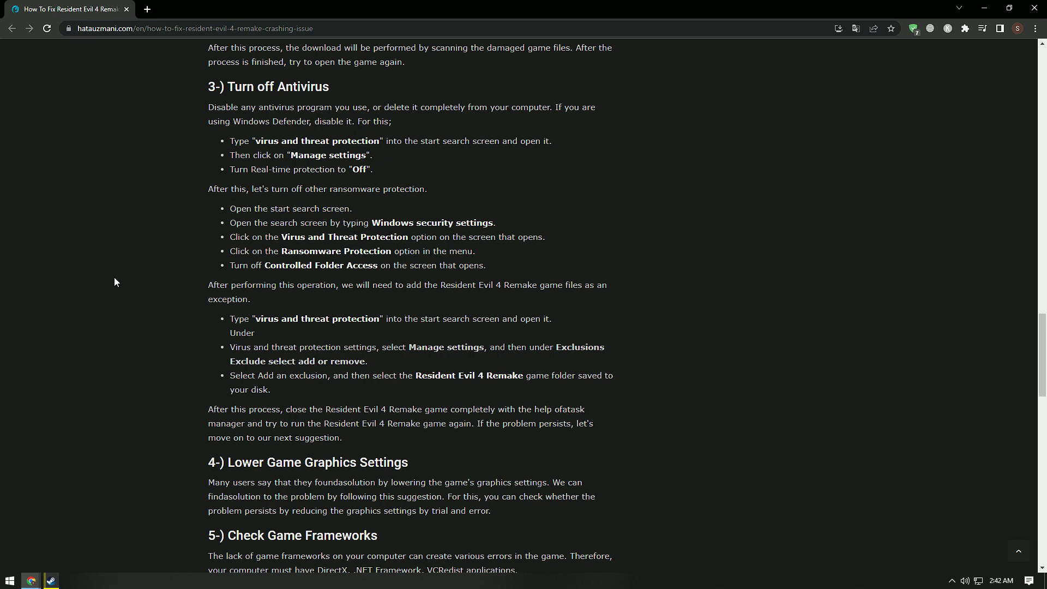
{"action": "key", "text": "super"}
{"action": "type", "text": "vir"}
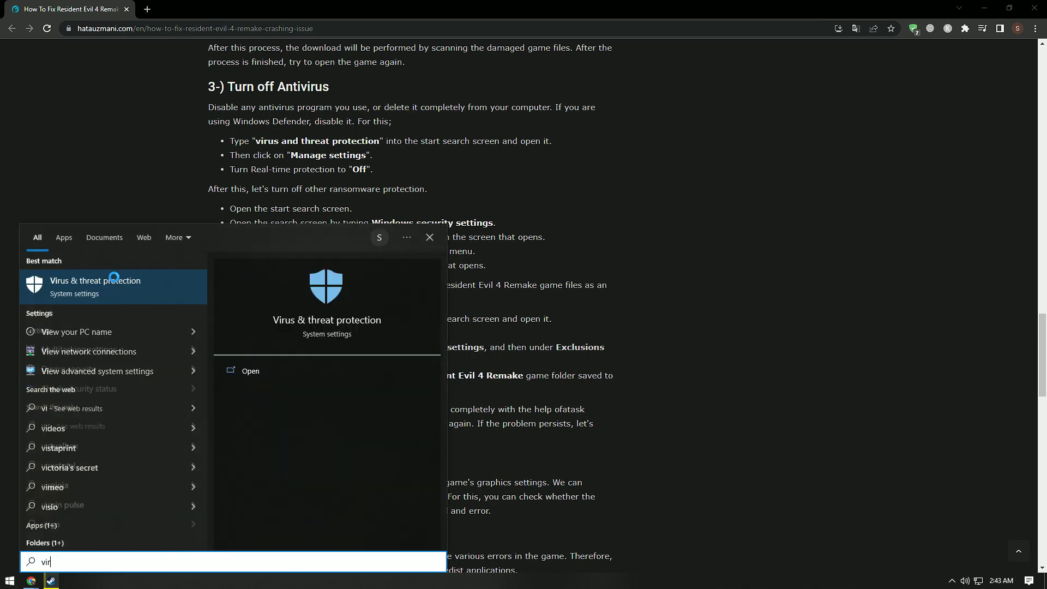
{"action": "left_click", "coordinate": [114, 281]}
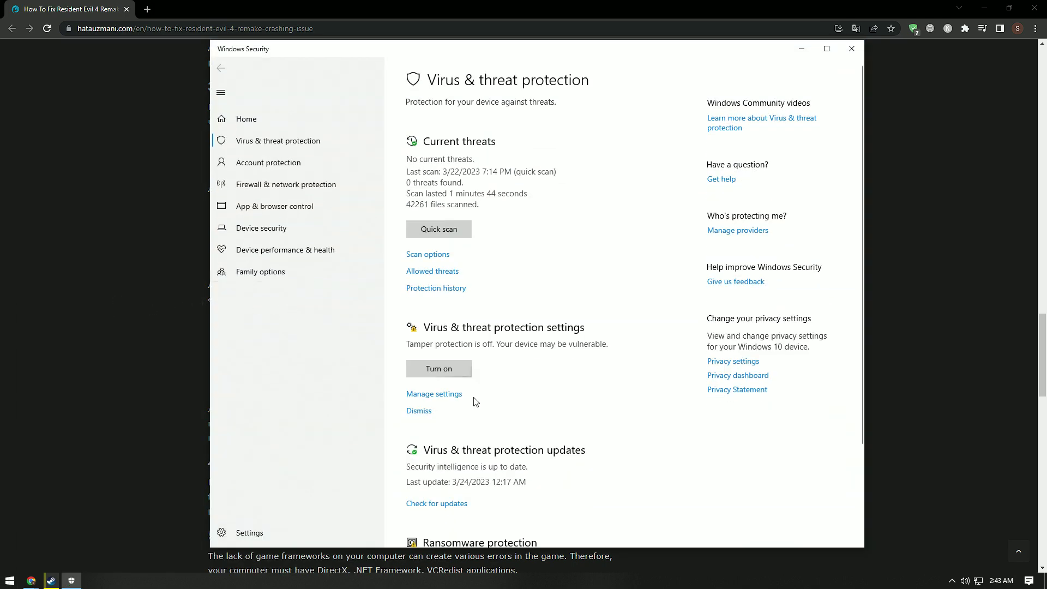
{"action": "left_click", "coordinate": [458, 396]}
Step: Check the Controlled folder access setting under Ransomware protection and the Real-time protection setting
{"action": "scroll", "coordinate": [459, 398], "scroll_direction": "down", "scroll_amount": 2}
{"action": "scroll", "coordinate": [460, 398], "scroll_direction": "down", "scroll_amount": 3}
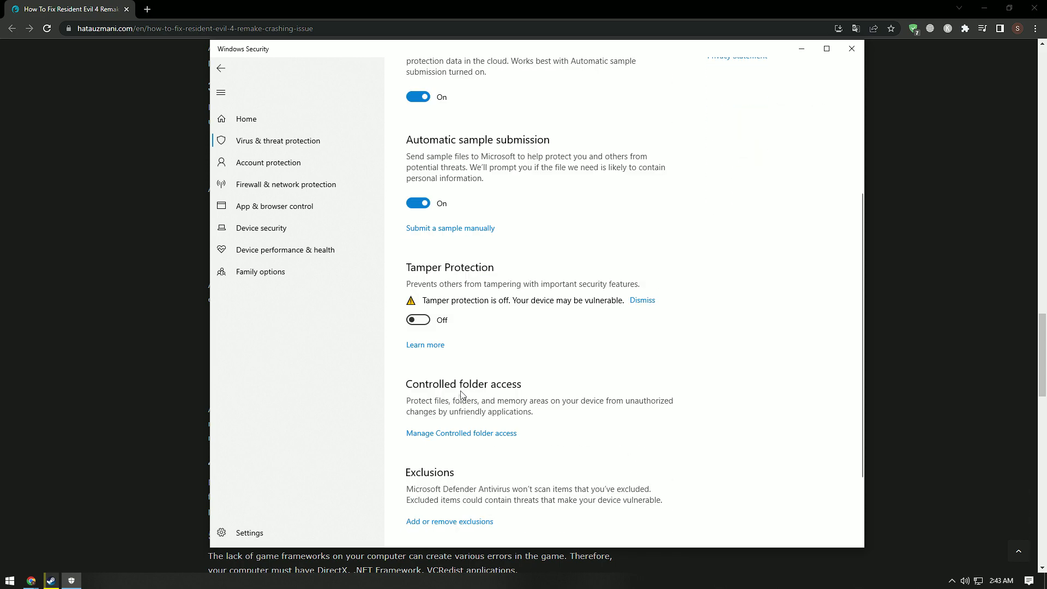
{"action": "left_click", "coordinate": [451, 433]}
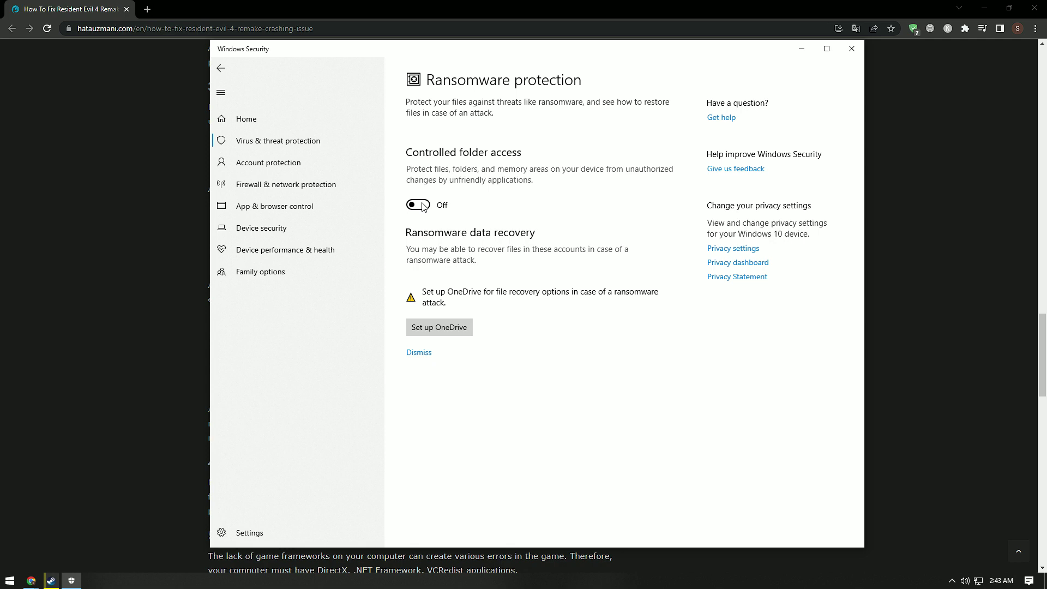
{"action": "left_click", "coordinate": [221, 67]}
{"action": "scroll", "coordinate": [457, 264], "scroll_direction": "up", "scroll_amount": 4}
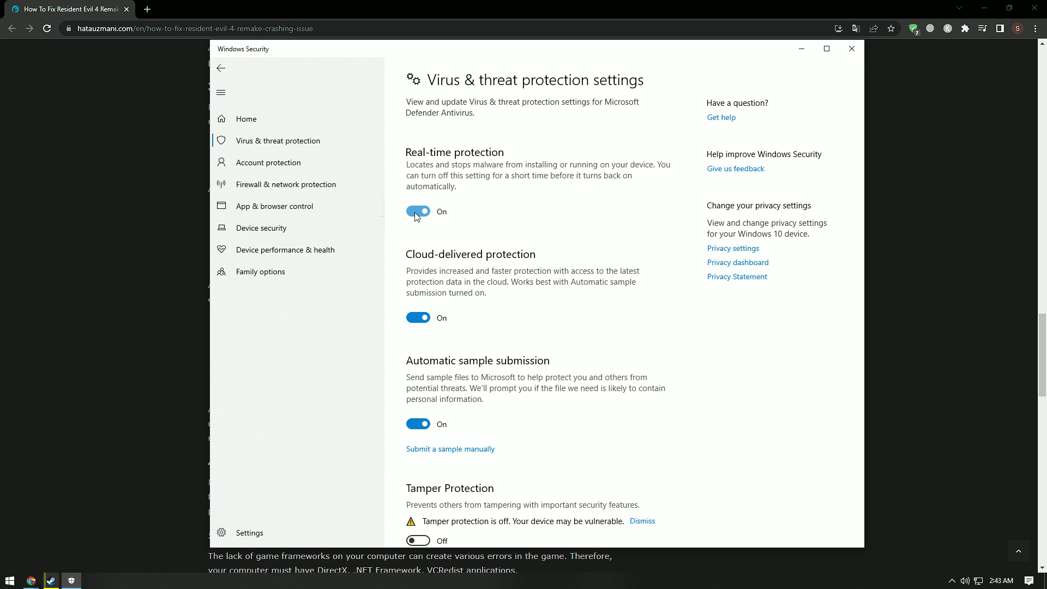
Step: Start adding a folder exclusion to Microsoft Defender Antivirus
{"action": "scroll", "coordinate": [416, 217], "scroll_direction": "down", "scroll_amount": 5}
{"action": "left_click", "coordinate": [430, 414]}
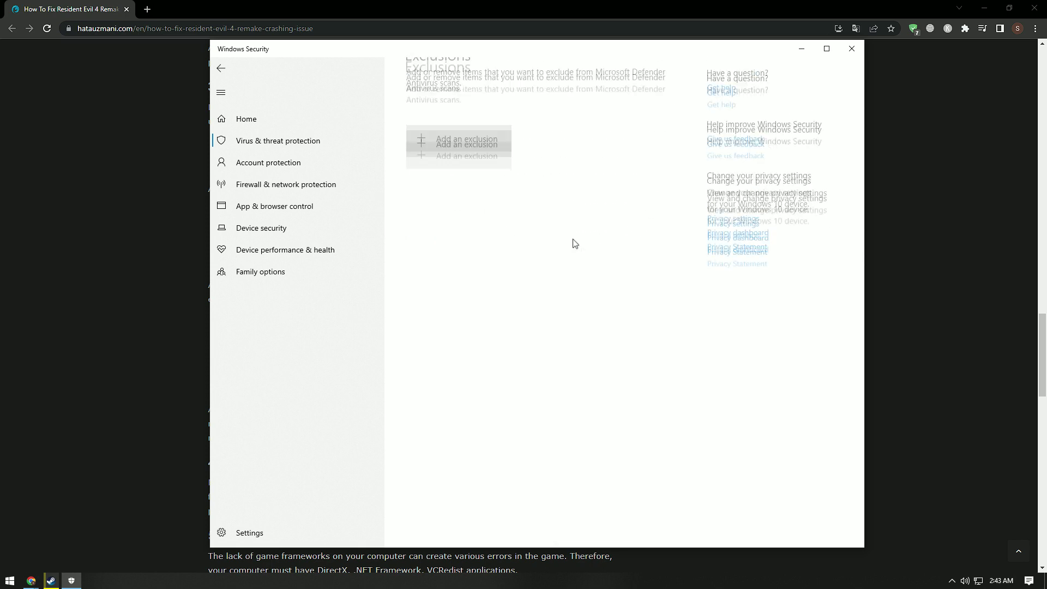
{"action": "left_click", "coordinate": [477, 181]}
{"action": "left_click", "coordinate": [447, 212]}
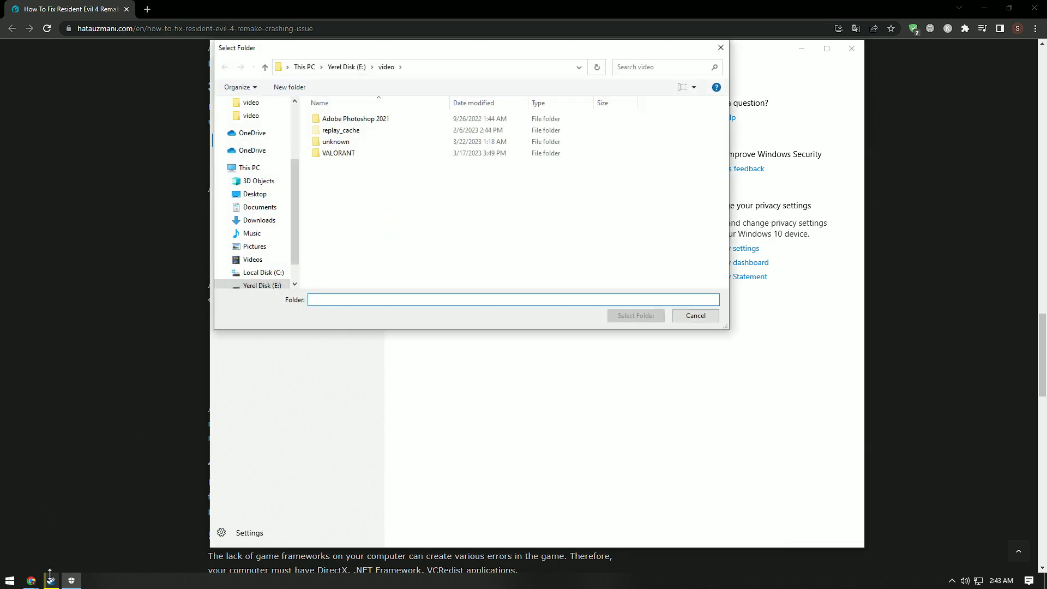
Step: Switch to Steam, browse the local files of Counter-Strike: Global Offensive, and copy the installation folder's path
{"action": "left_click", "coordinate": [51, 580]}
{"action": "right_click", "coordinate": [219, 265]}
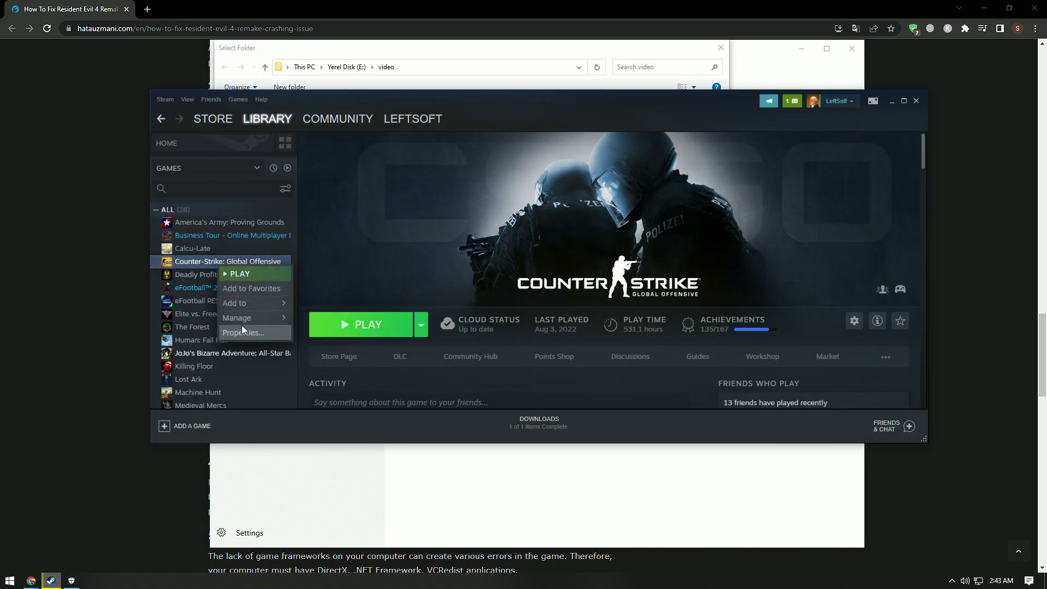
{"action": "left_click", "coordinate": [243, 332]}
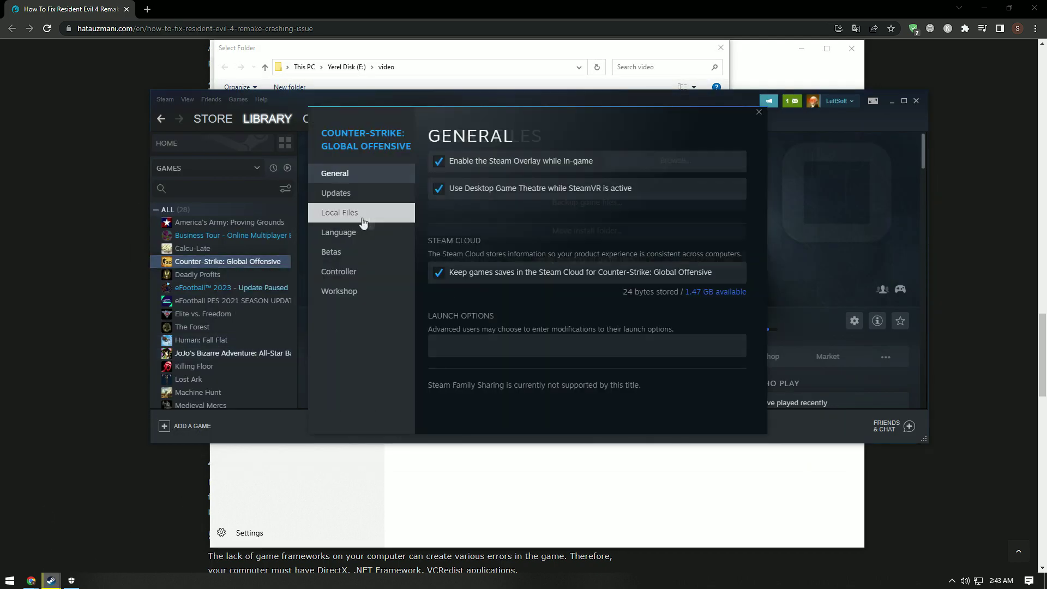
{"action": "left_click", "coordinate": [340, 212]}
{"action": "left_click", "coordinate": [706, 166]}
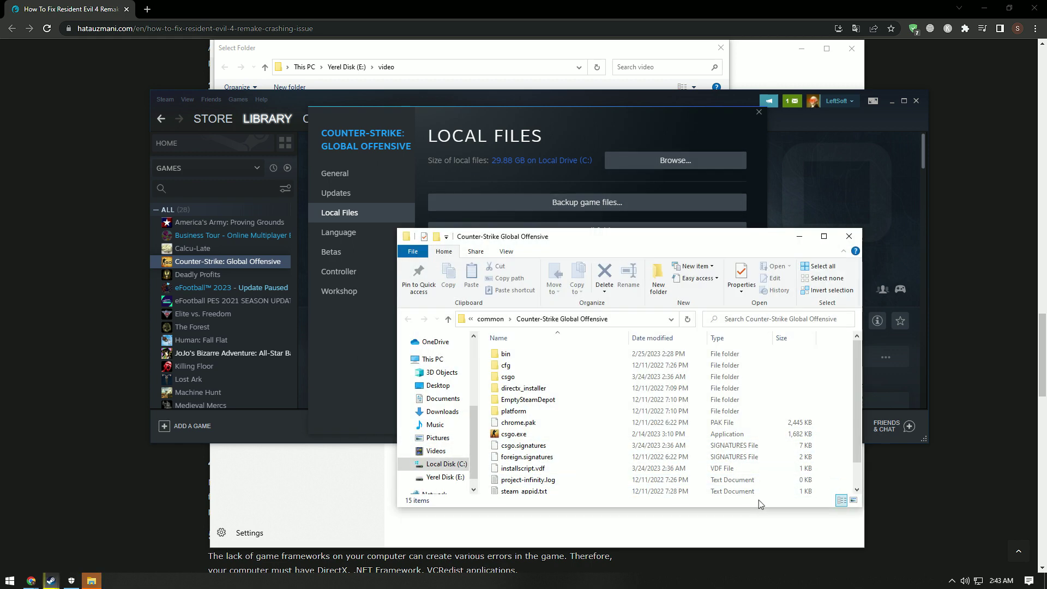
{"action": "left_click", "coordinate": [627, 318]}
{"action": "key", "text": "ctrl+c"}
Step: Choose C:\Program Files (x86)\Steam\steamapps\common\Counter-Strike Global Offensive as the folder for the antivirus exclusion
{"action": "left_click", "coordinate": [479, 65]}
{"action": "left_click", "coordinate": [480, 66]}
{"action": "key", "text": "ctrl+v"}
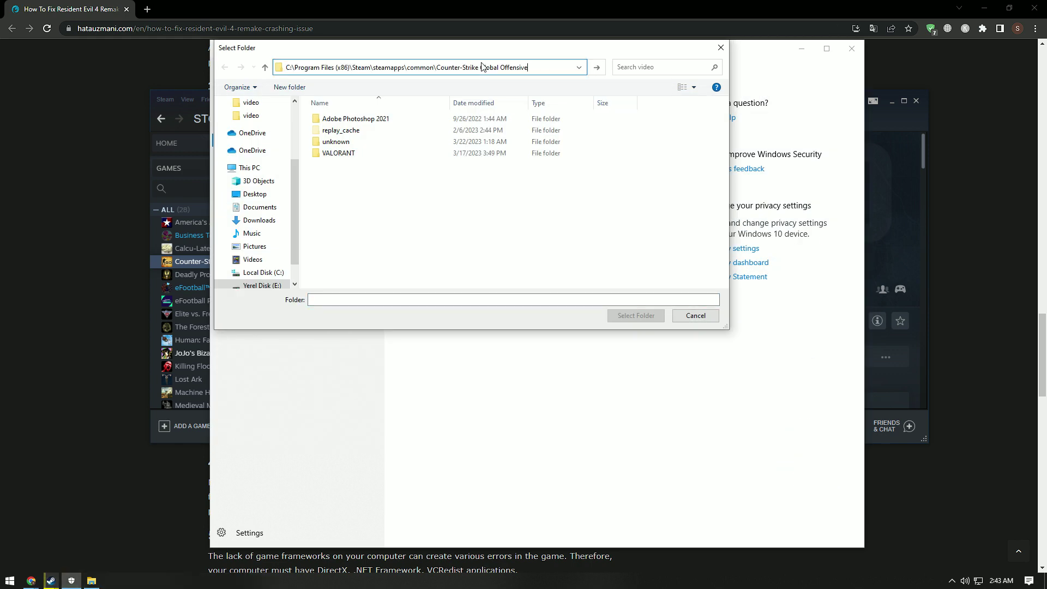
{"action": "key", "text": "Return"}
{"action": "left_click", "coordinate": [635, 315]}
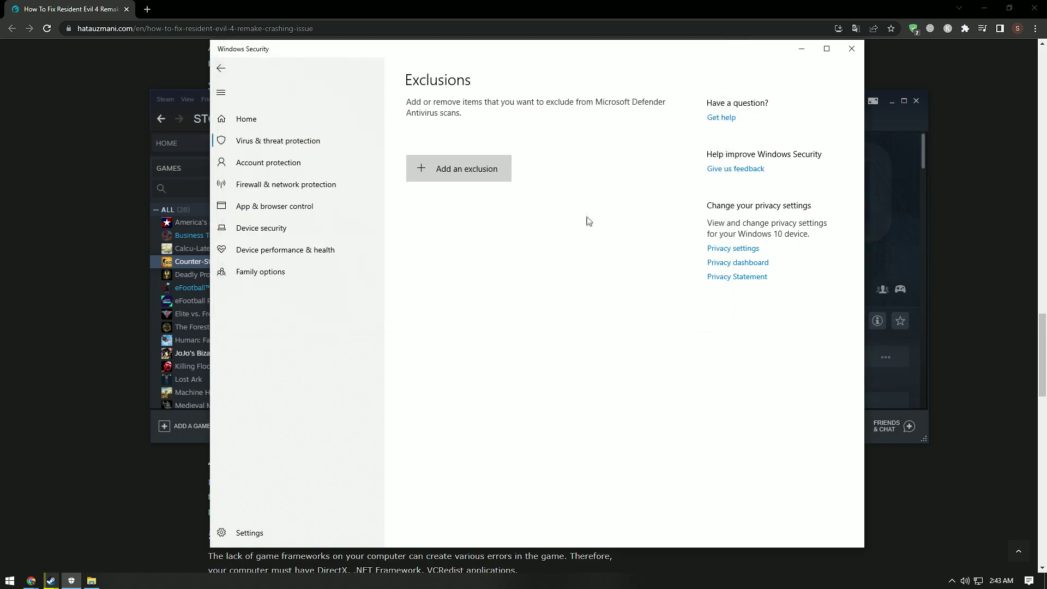
Step: Clear away the security, game folder and Steam windows, and return to the article's Check Game Frameworks section
{"action": "left_click", "coordinate": [851, 49]}
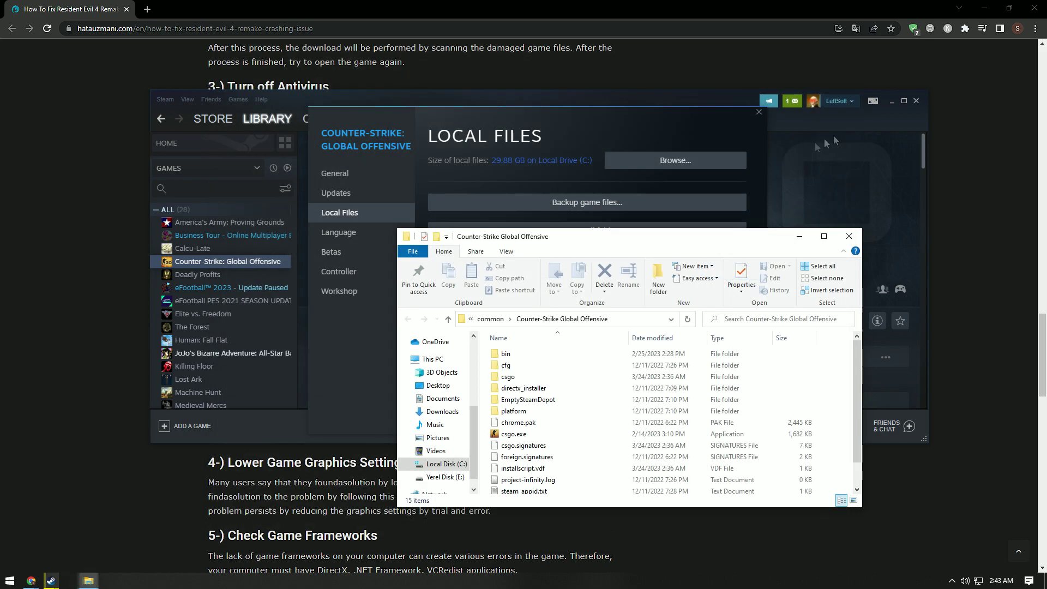
{"action": "left_click", "coordinate": [852, 229]}
{"action": "left_click", "coordinate": [759, 112]}
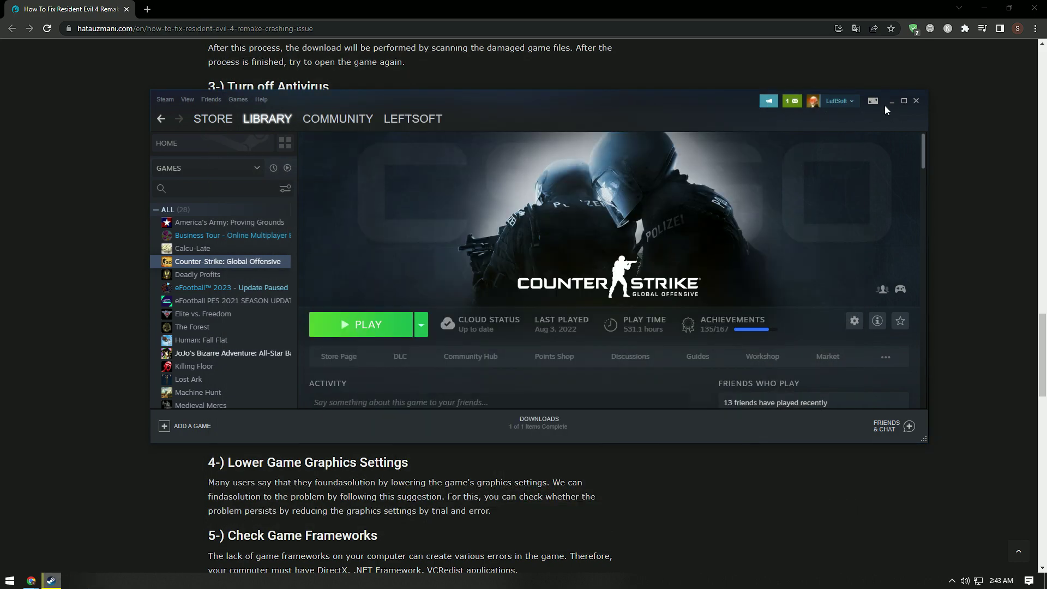
{"action": "left_click", "coordinate": [891, 102]}
{"action": "scroll", "coordinate": [87, 251], "scroll_direction": "down", "scroll_amount": 6}
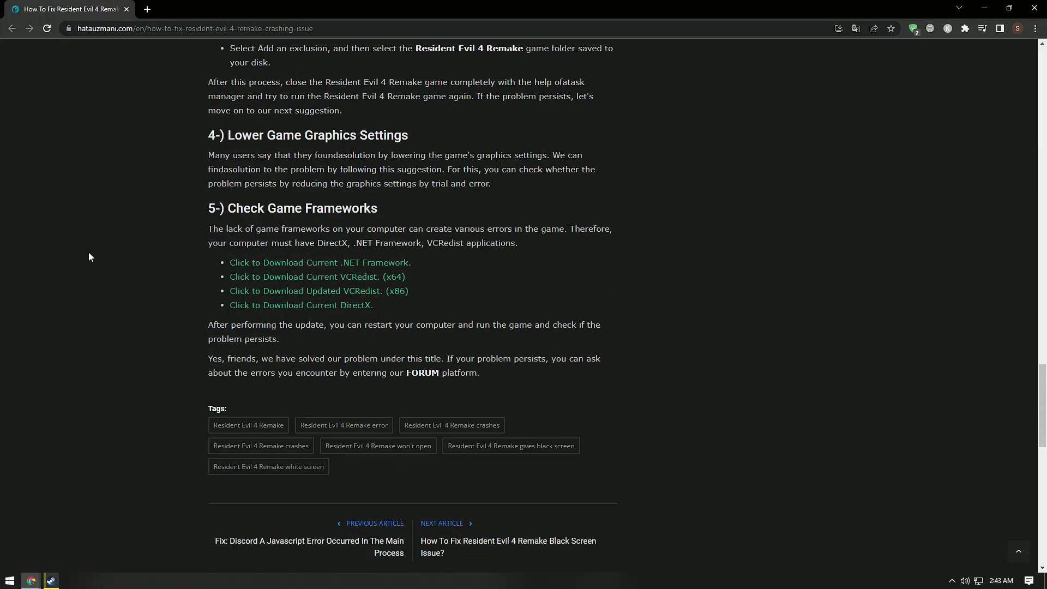